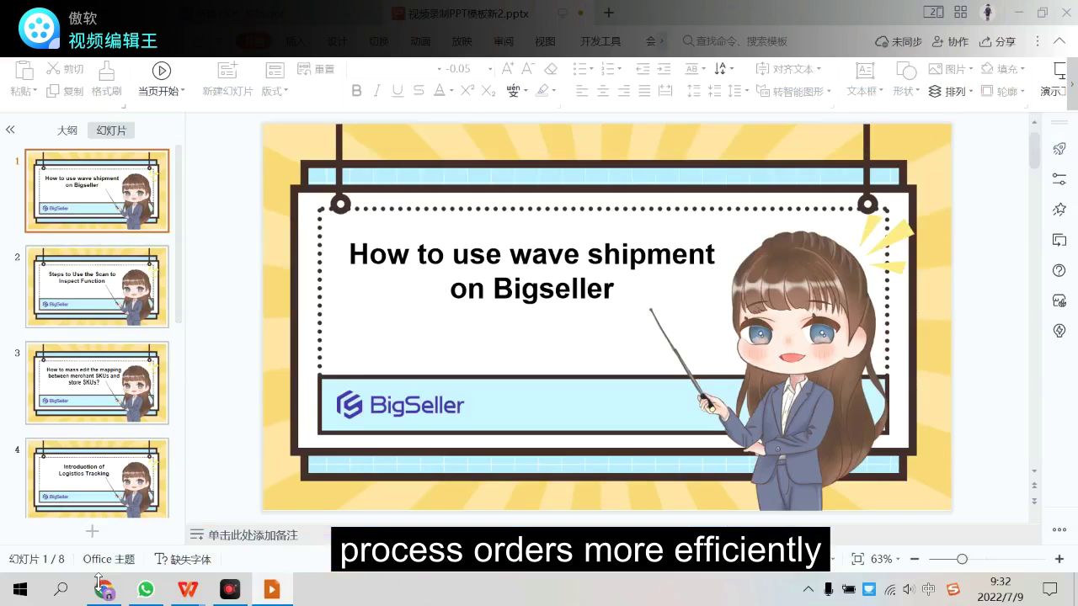
Review the New Orders list, then switch to the In Process Orders list.
click(104, 591)
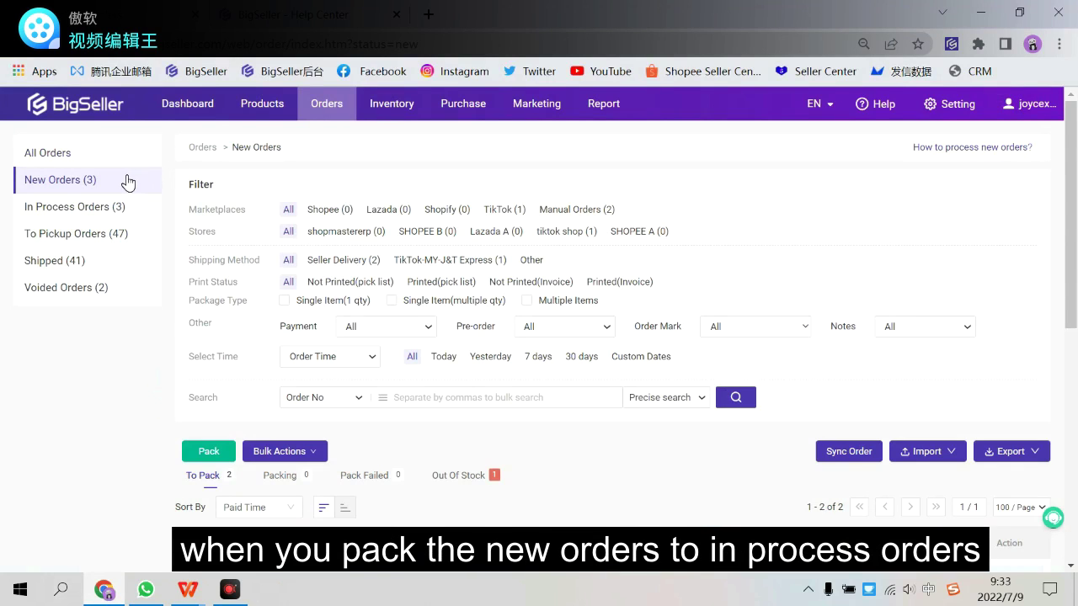
scroll(218, 459, down, 2)
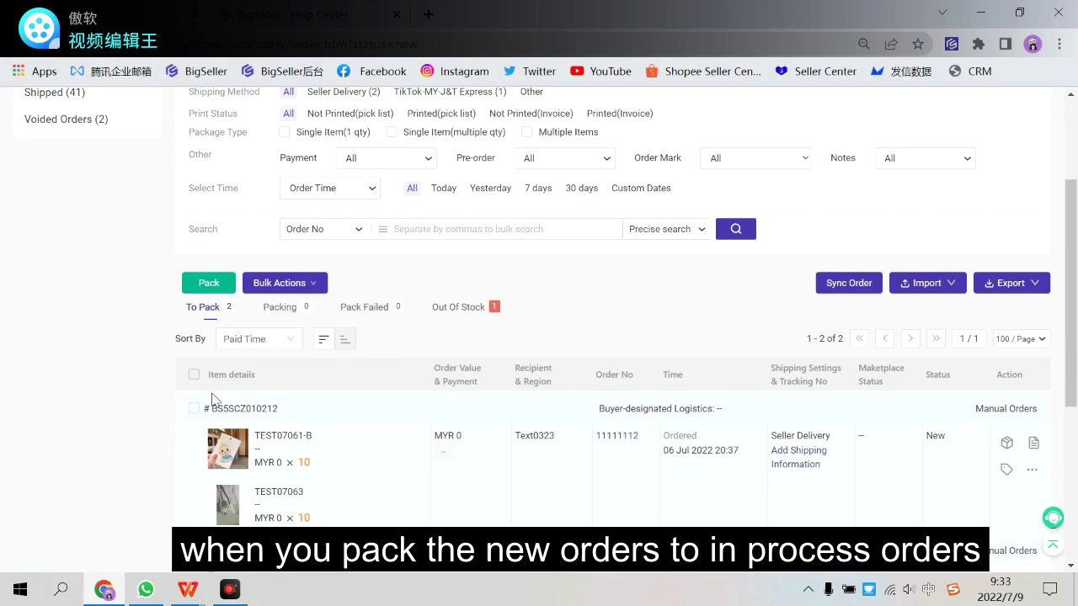
scroll(212, 286, up, 2)
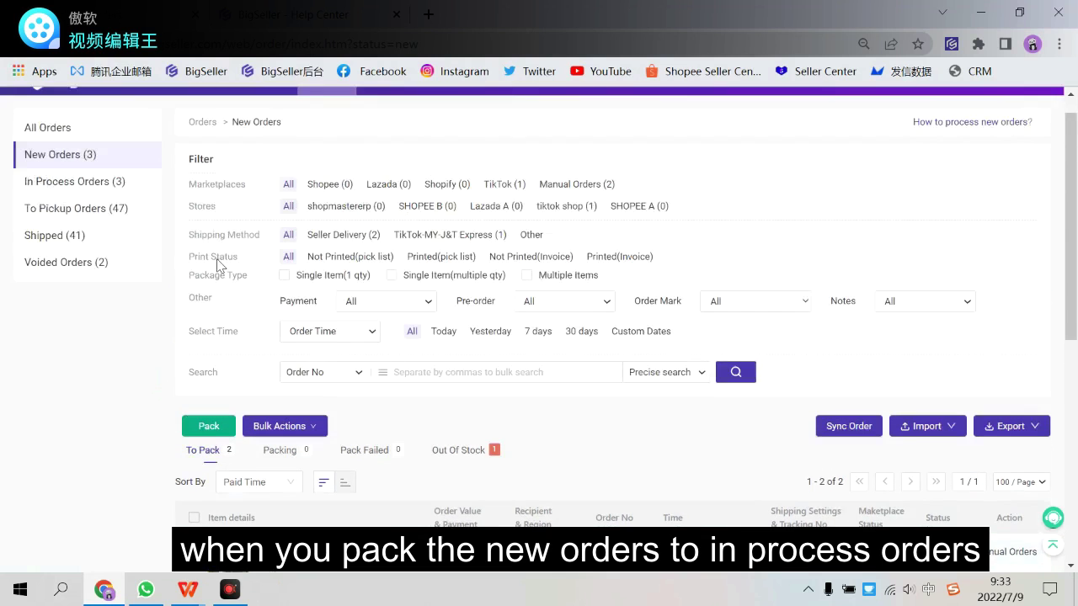
click(79, 207)
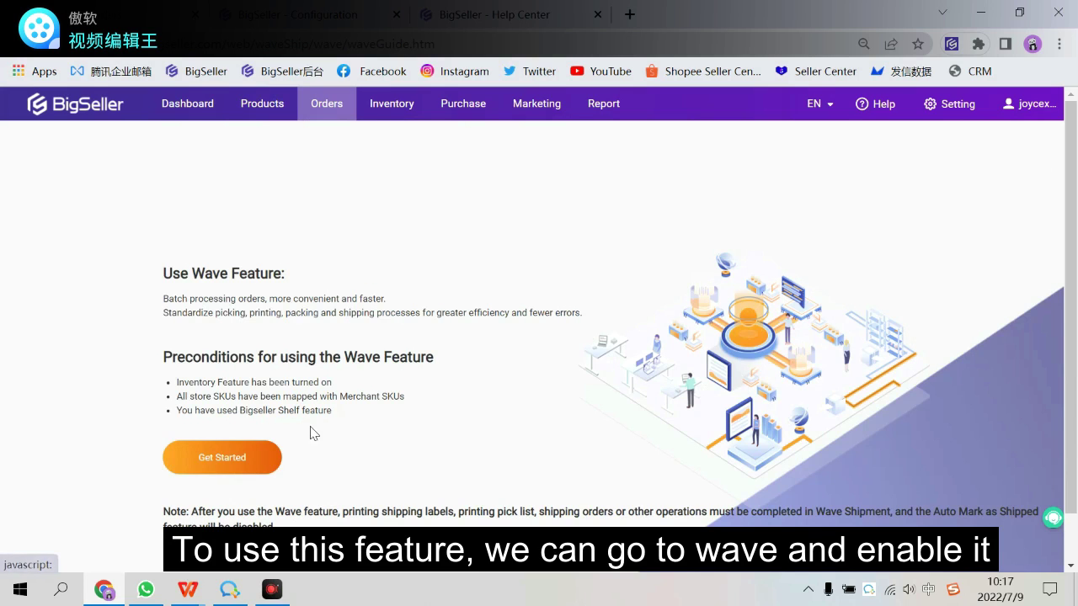
Enable Wave Shipment directly and point out the same-marketplace batching rule.
click(258, 455)
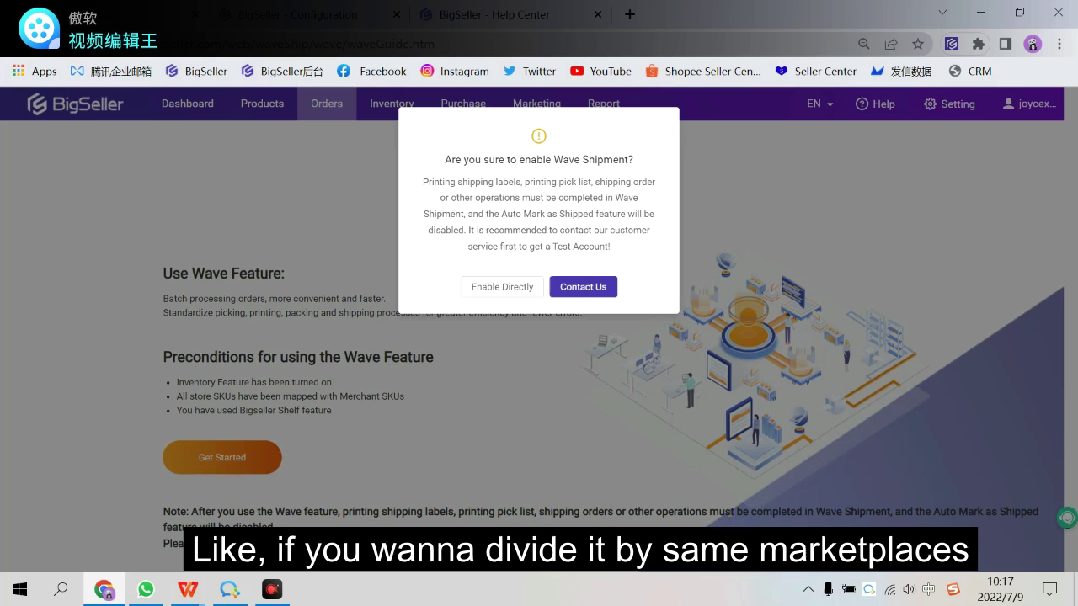
click(516, 284)
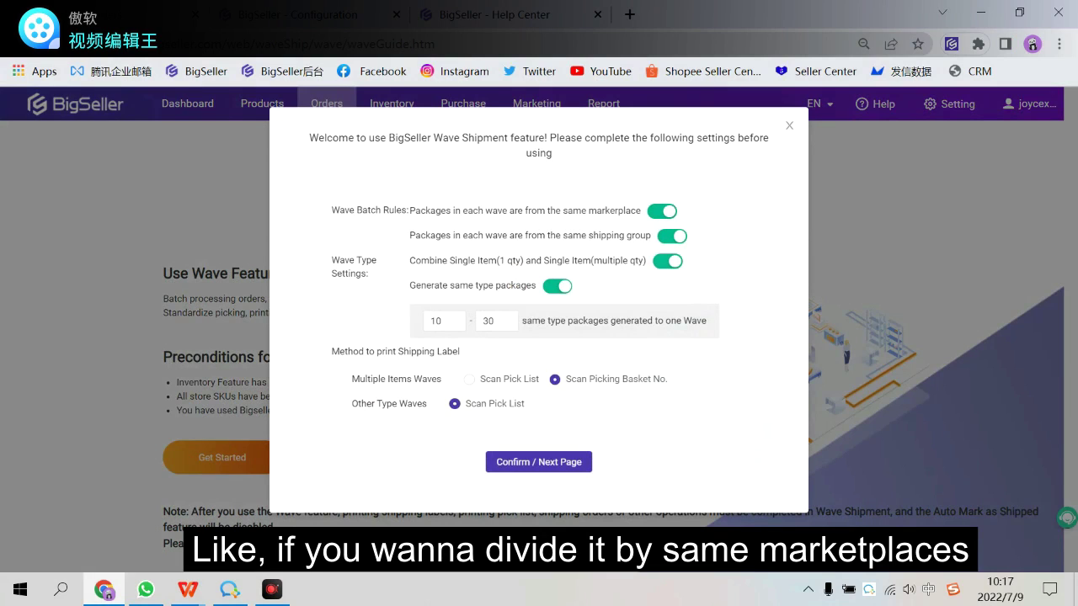
drag(589, 210, 639, 236)
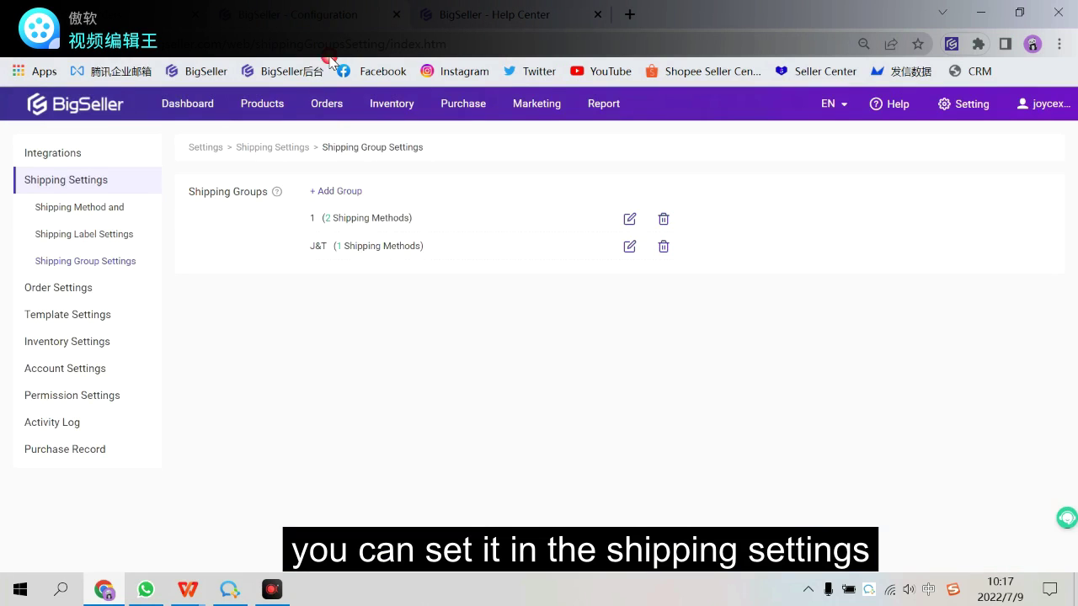
Open the Shipping Group Settings page.
click(108, 260)
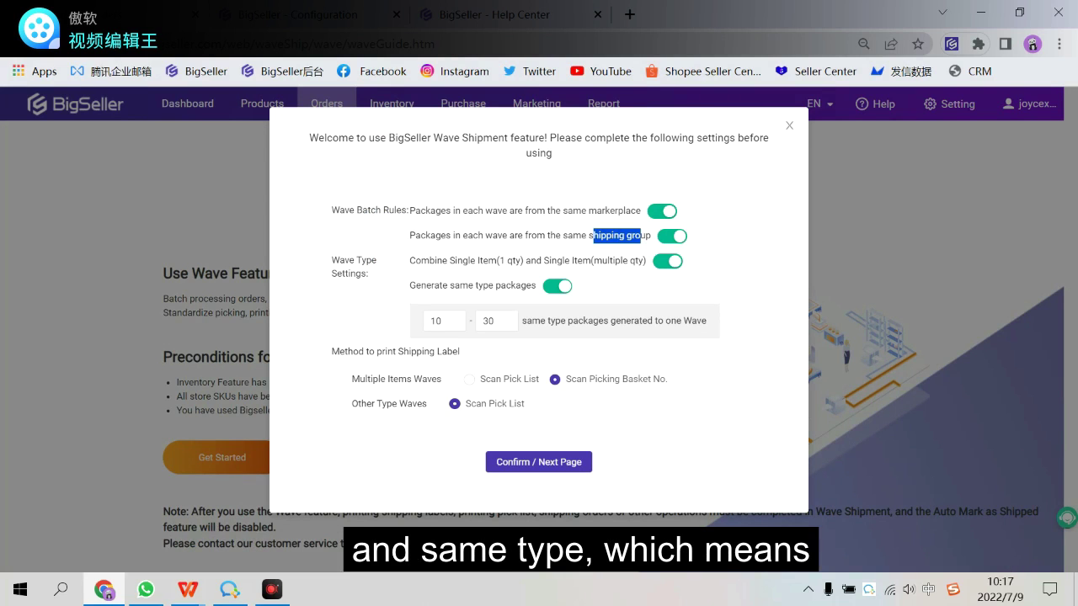
Highlight the 'same type' packages rule and set the messaging app to a short break.
drag(450, 285, 493, 285)
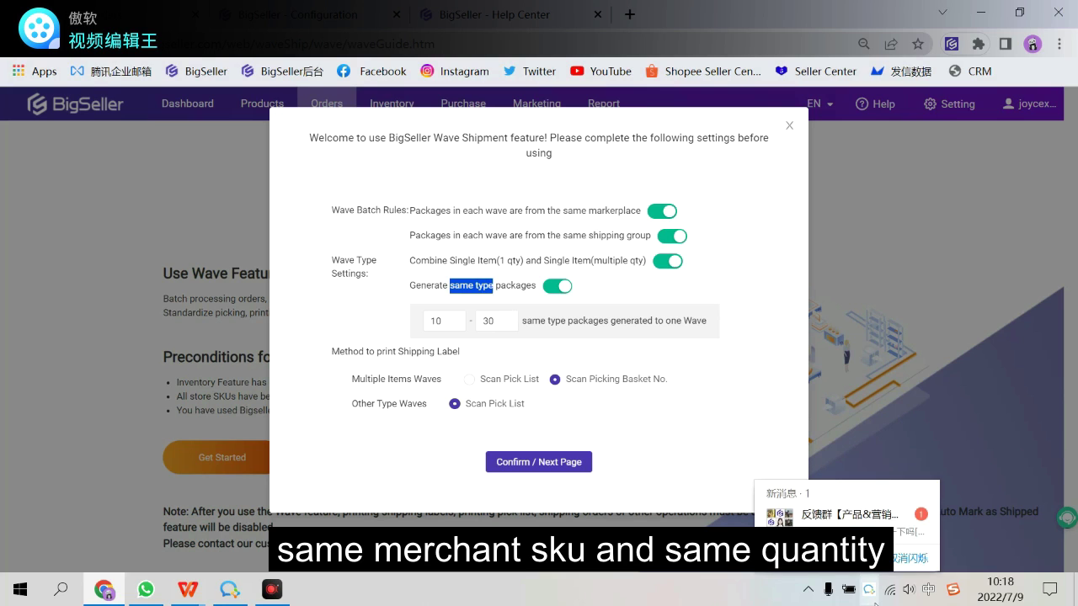
right_click(871, 592)
mouse_move(918, 505)
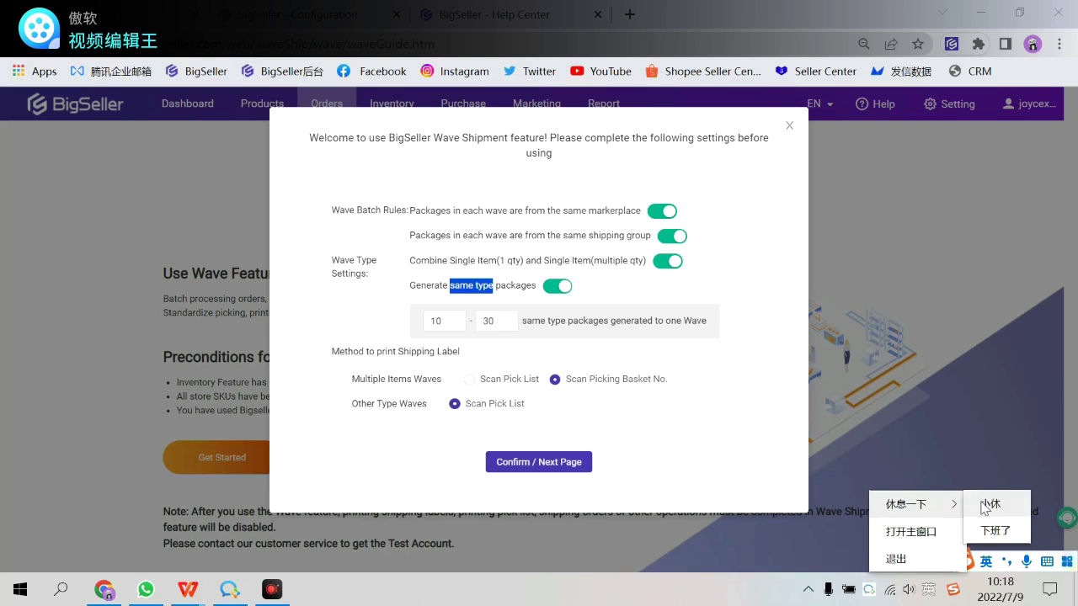
click(989, 498)
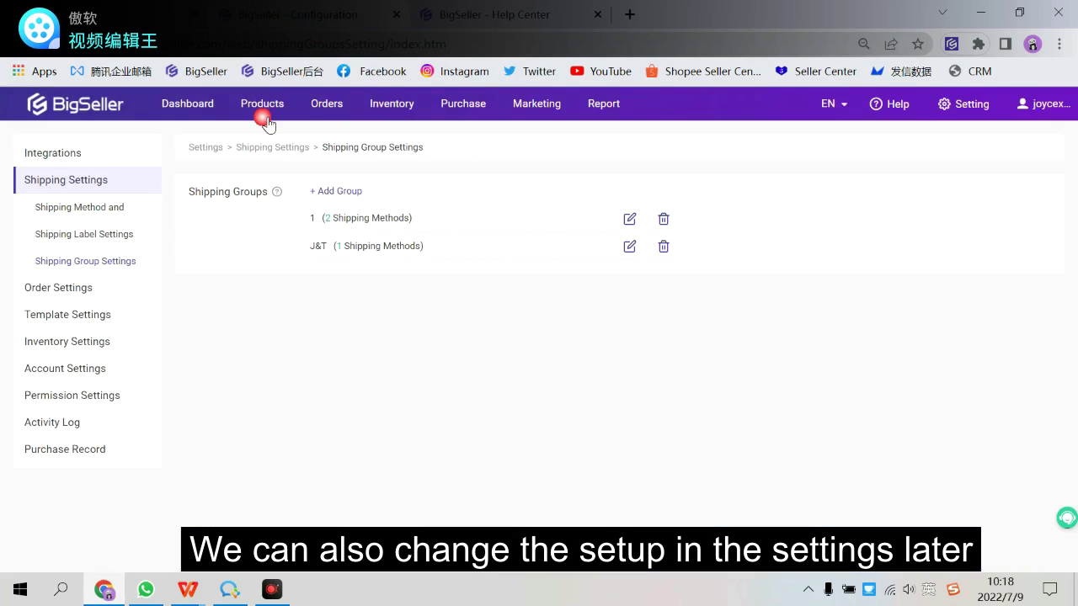
Open Wave Settings from the Order Settings section.
click(94, 290)
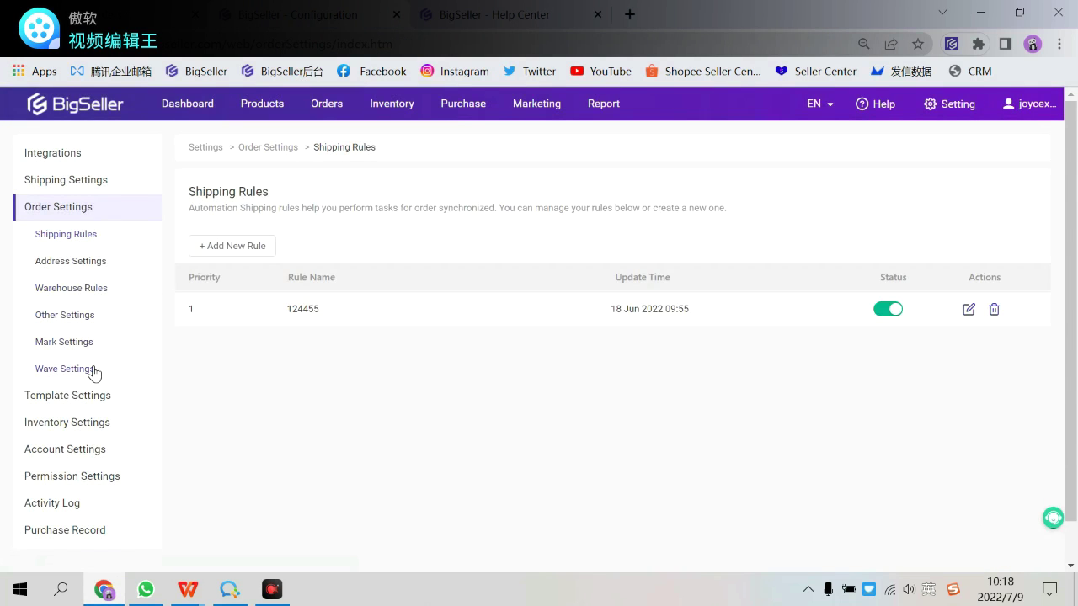
click(64, 369)
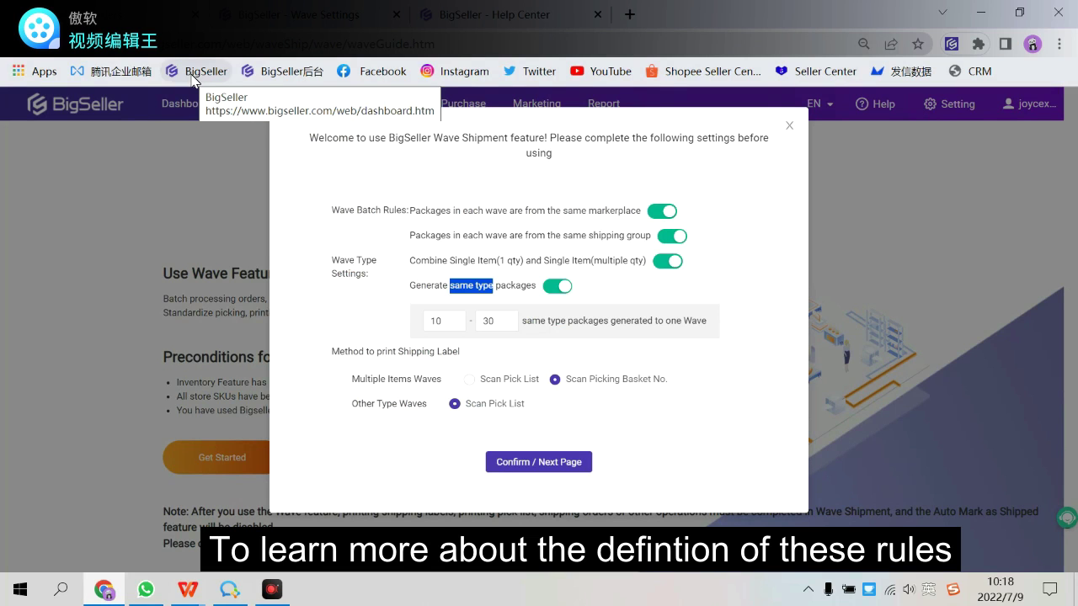
click(553, 17)
scroll(761, 328, up, 3)
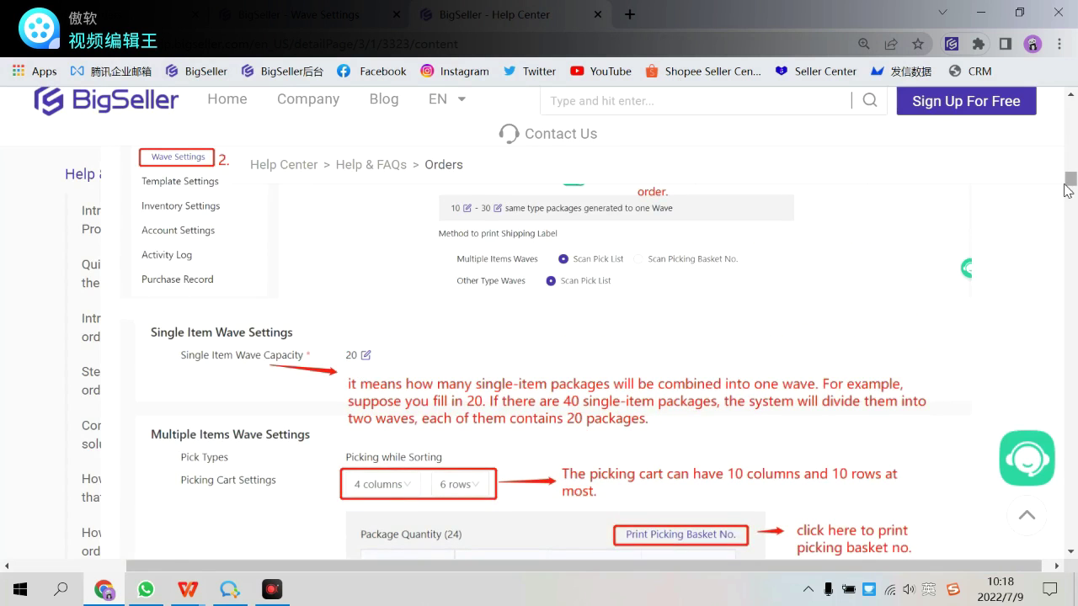
scroll(592, 354, up, 3)
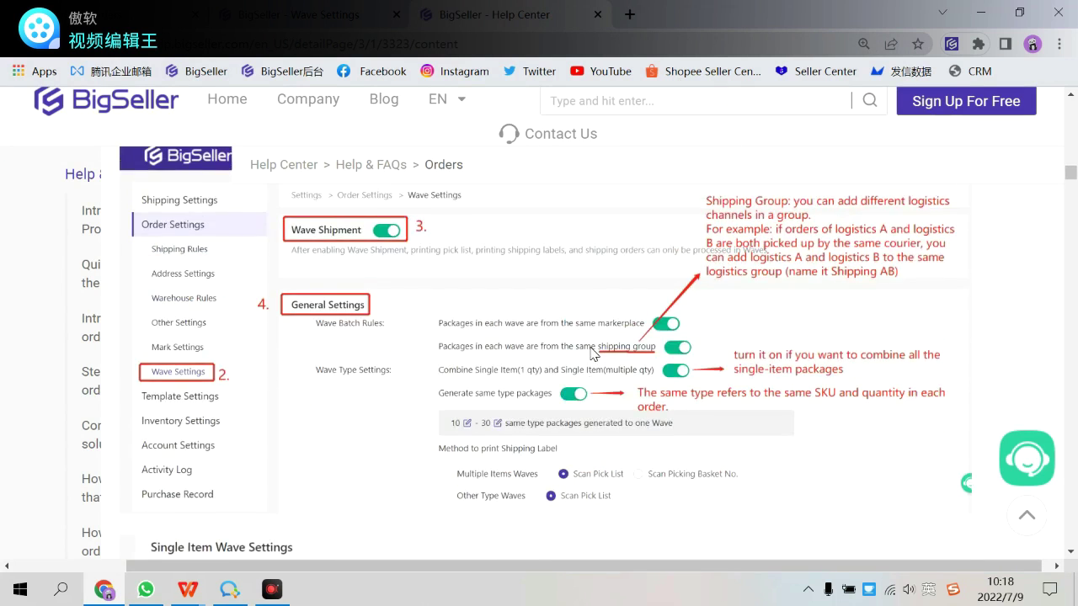
scroll(592, 353, up, 4)
scroll(599, 361, down, 2)
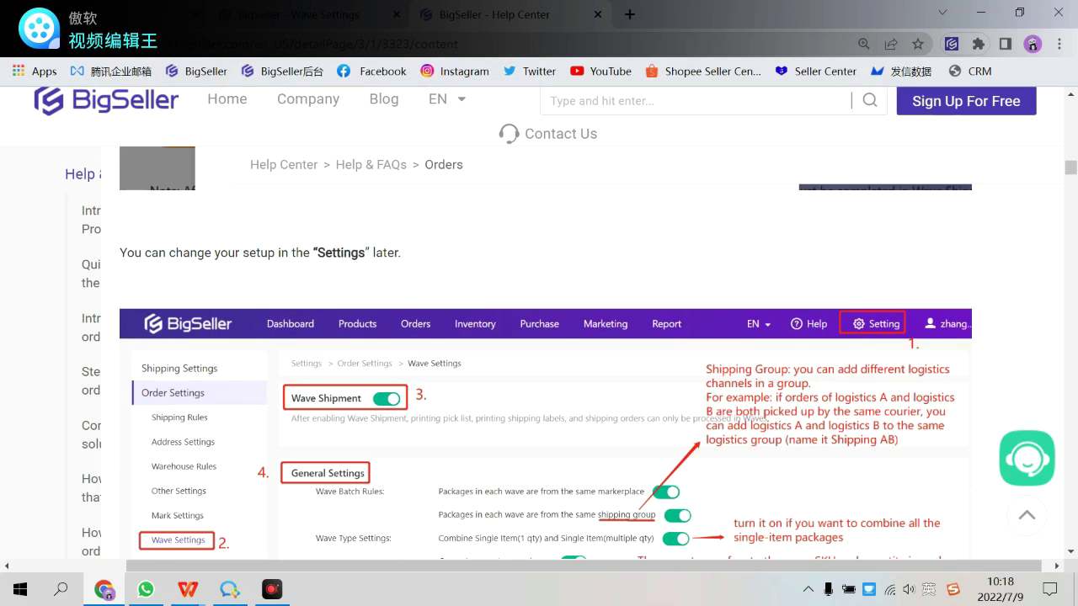
key(ctrl+shift+Tab)
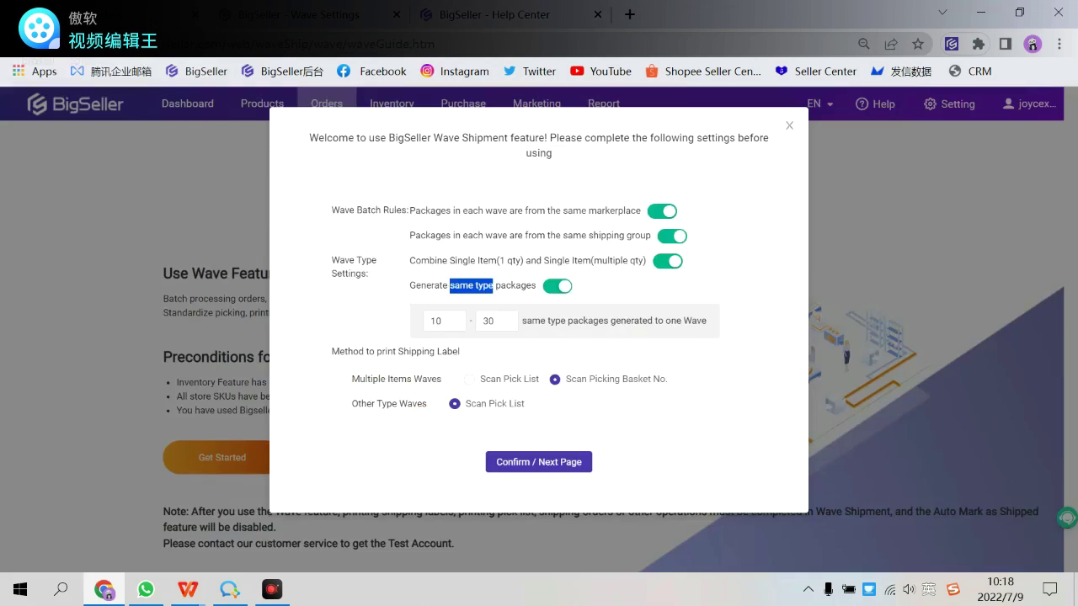
Set Single Item Wave Capacity to 20 and check the picking cart column and row options.
click(531, 463)
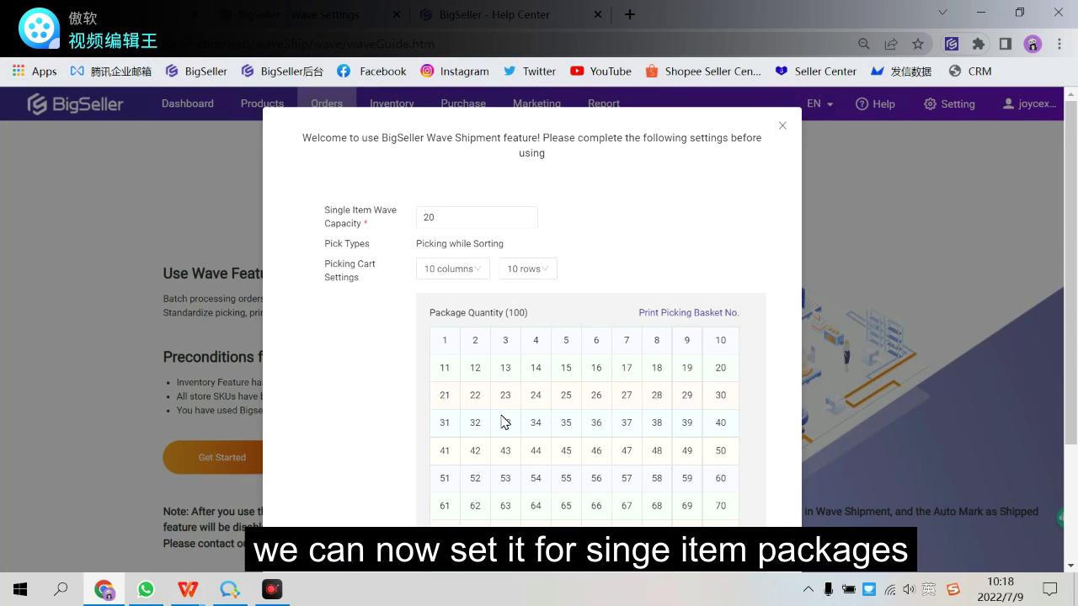
click(438, 217)
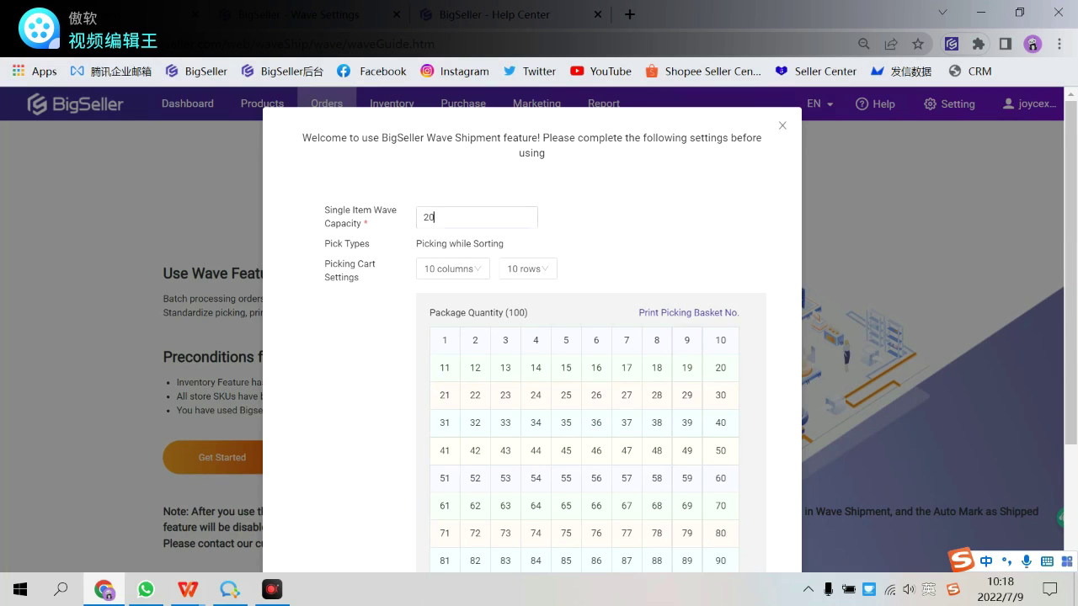
double_click(431, 217)
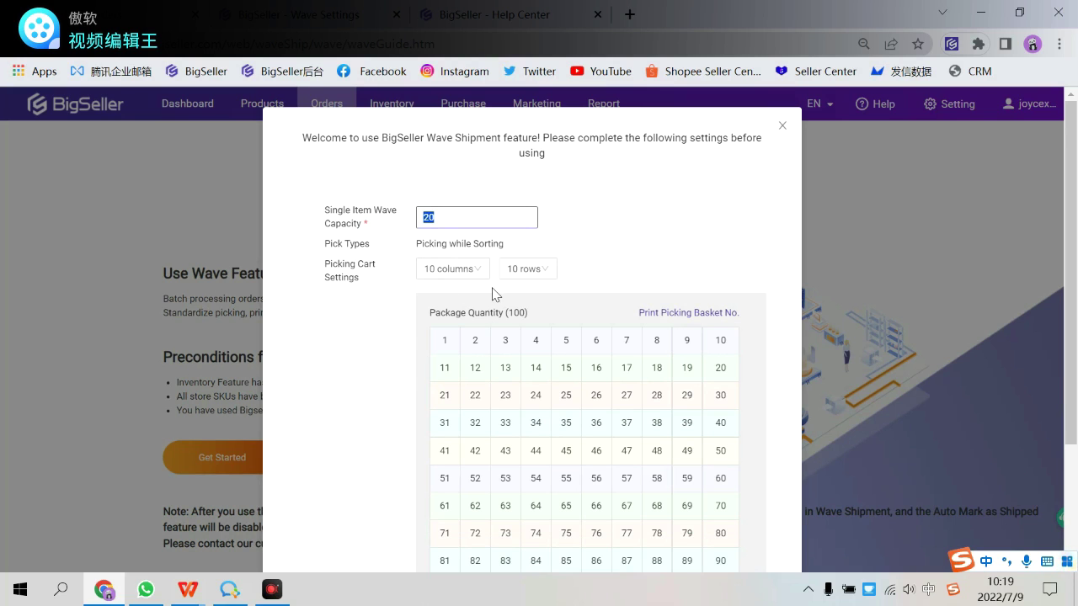
click(463, 269)
click(525, 269)
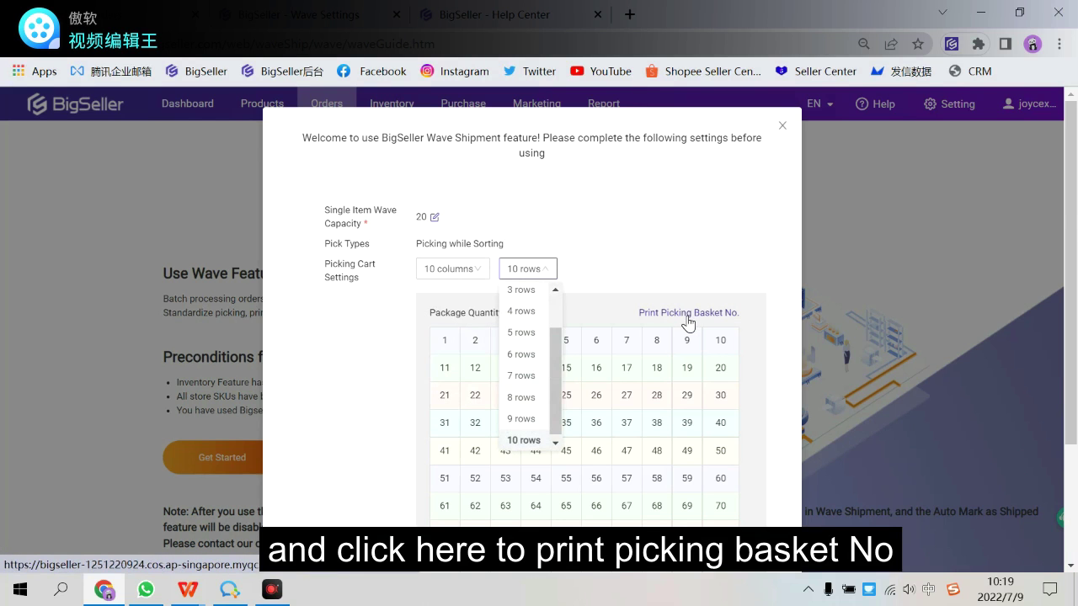
scroll(686, 325, down, 2)
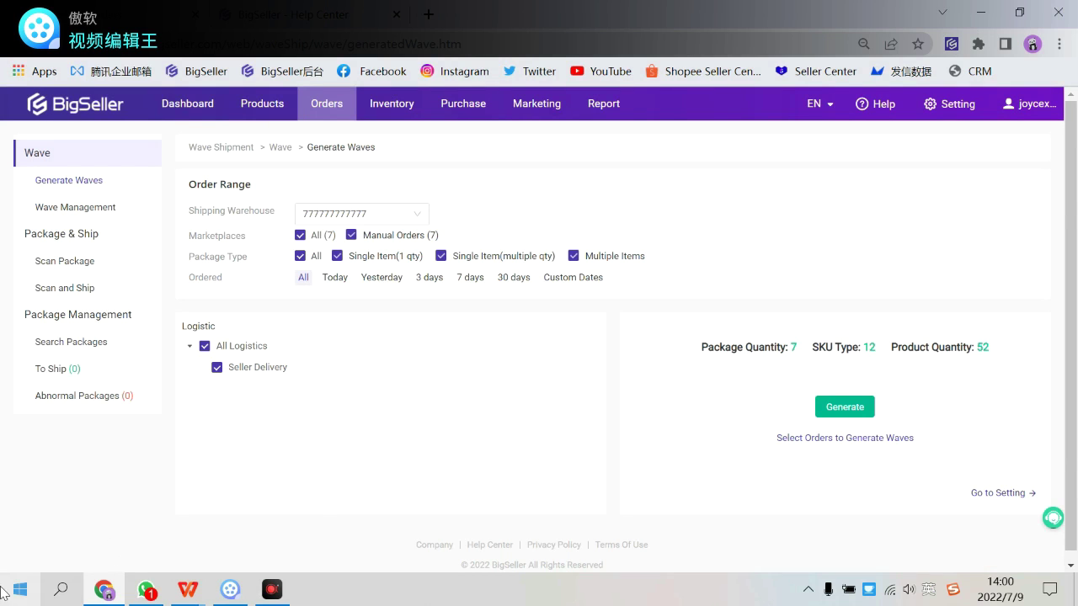
mouse_move(188, 589)
click(284, 551)
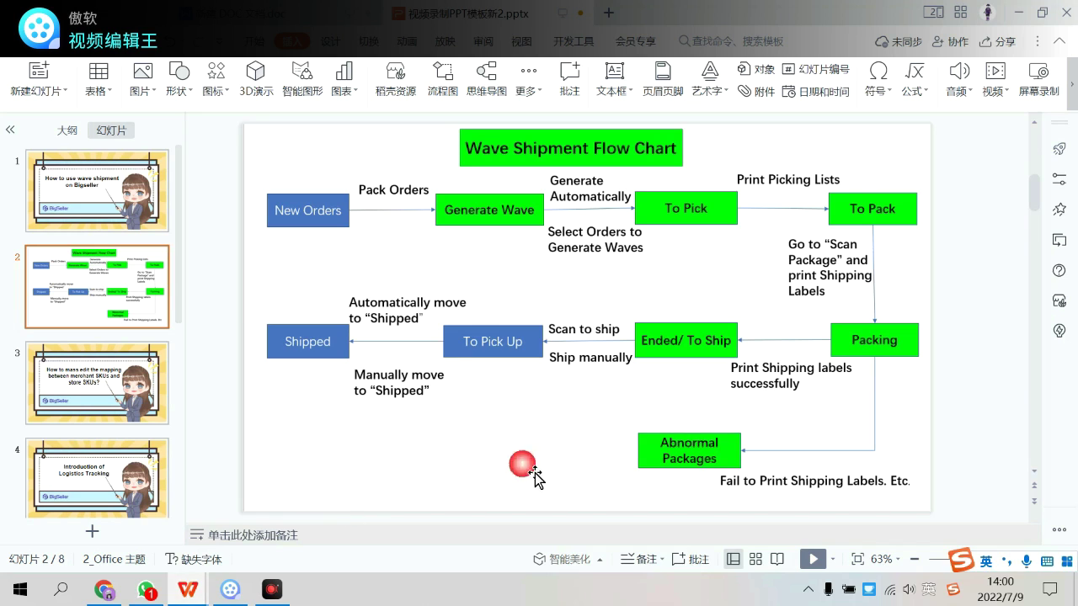
click(813, 559)
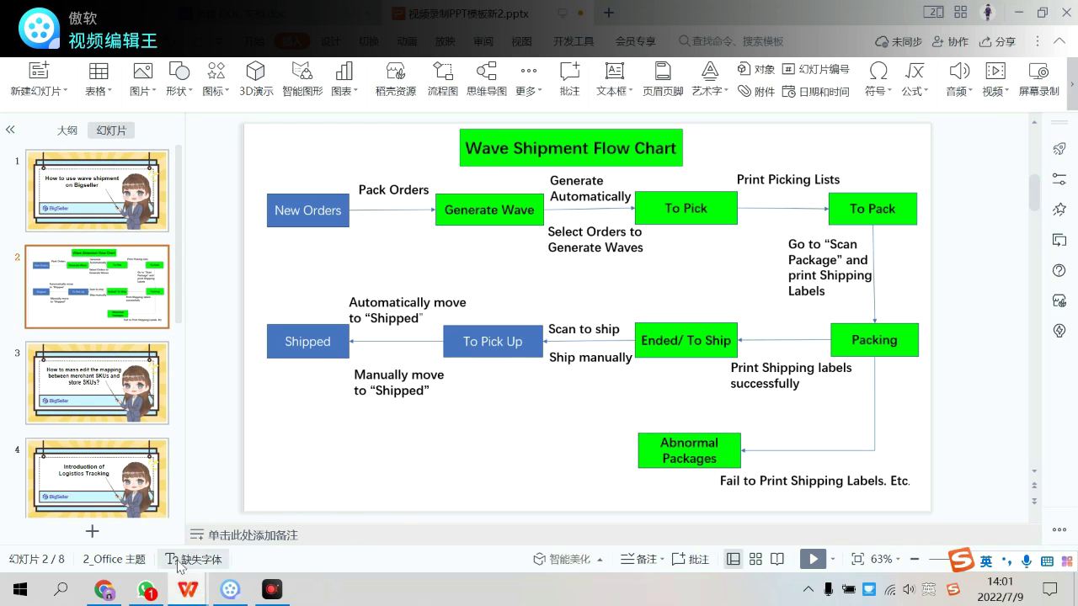
click(179, 546)
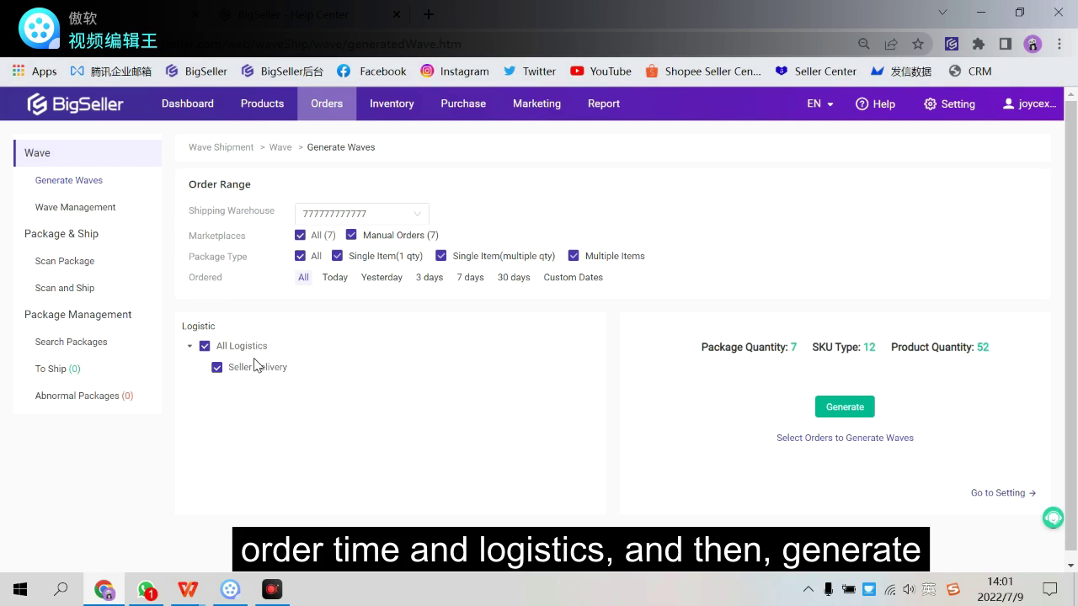
Preview waves for the 7 packages, then cancel the preview without generating.
click(832, 407)
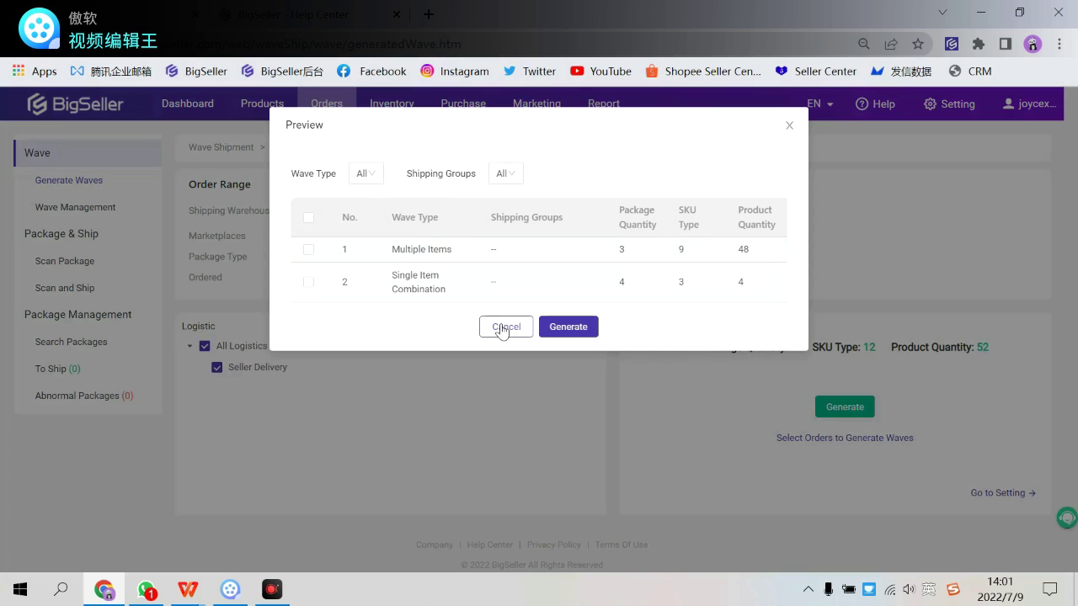
click(504, 329)
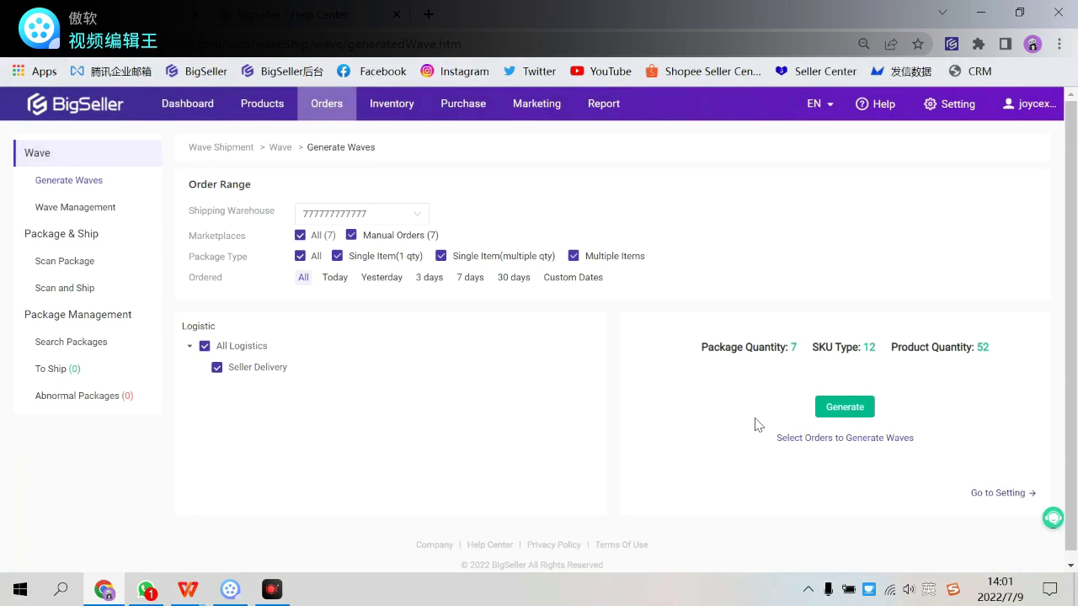
Open manual order selection for waves and look over the order list.
click(808, 439)
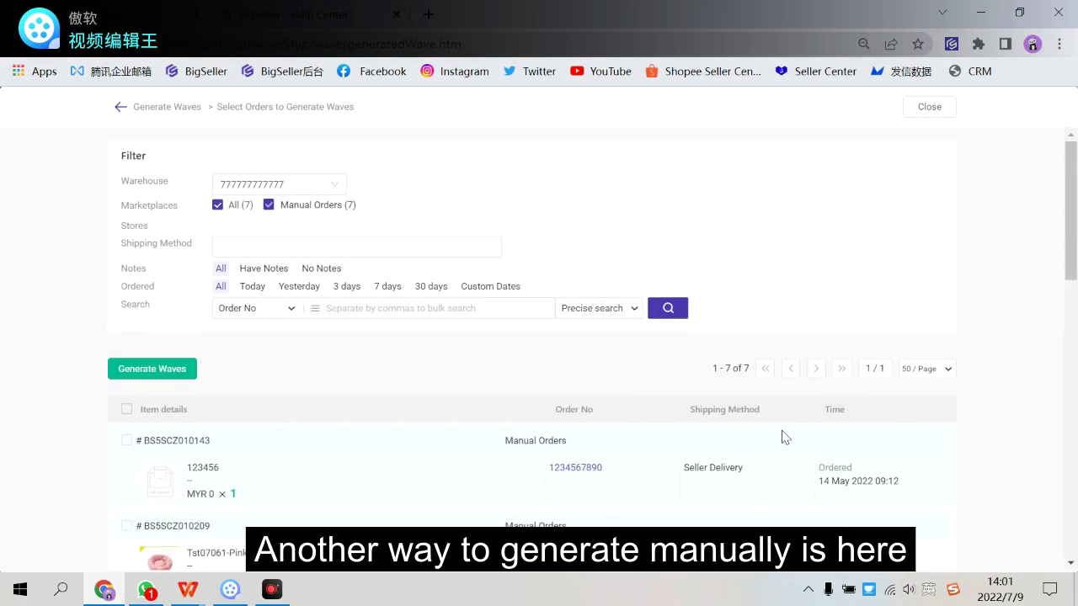
scroll(268, 231, down, 1)
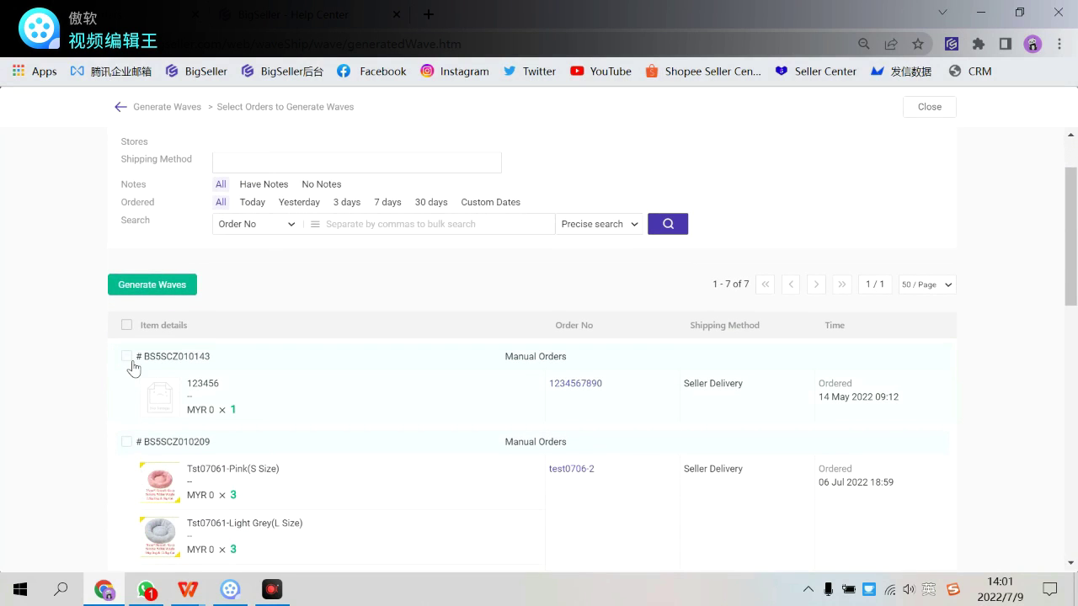
scroll(160, 381, up, 1)
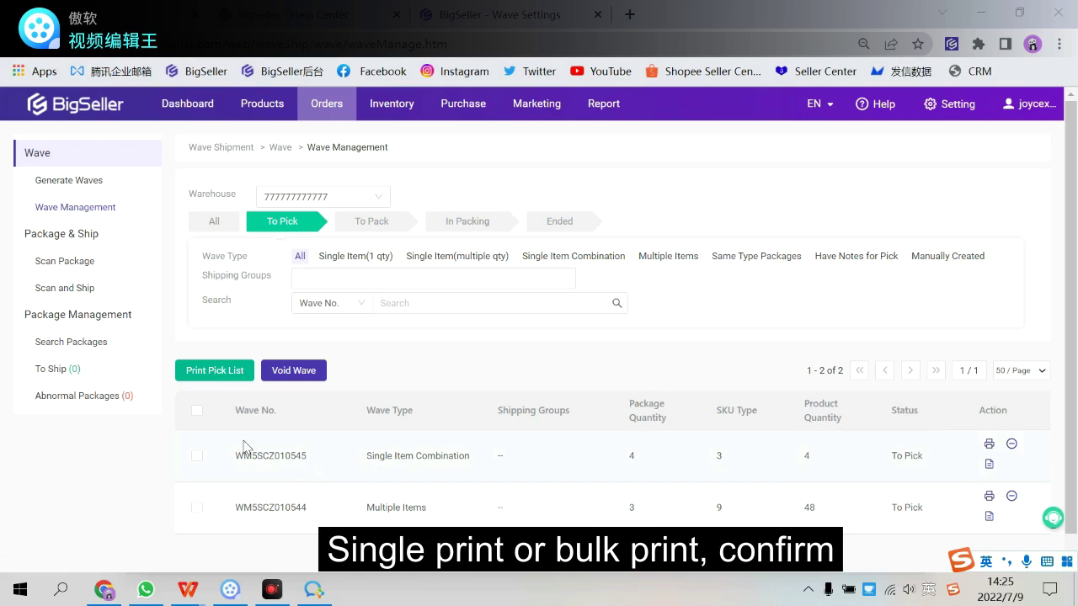
Select all waves with the header checkbox for pick-list printing.
click(200, 409)
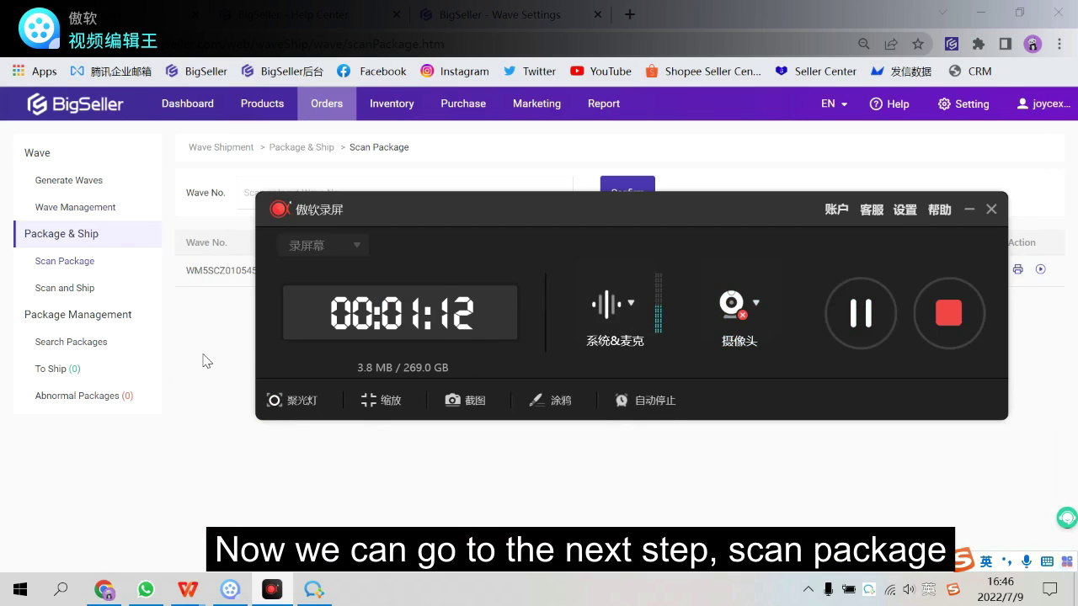
Start packing the Single Item Combination wave and choose a printer for its labels.
click(969, 209)
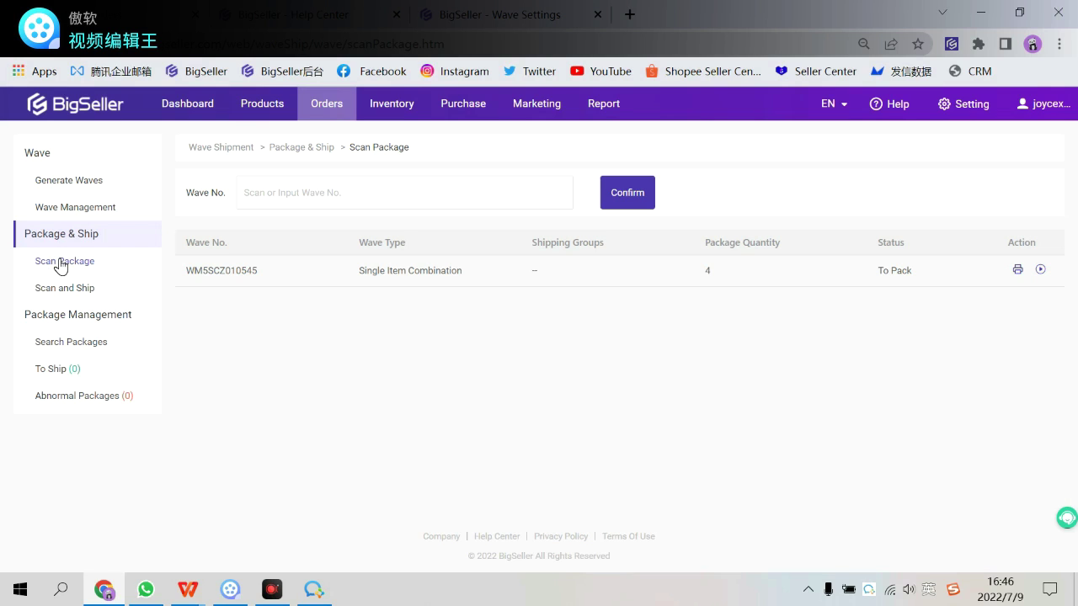
click(319, 198)
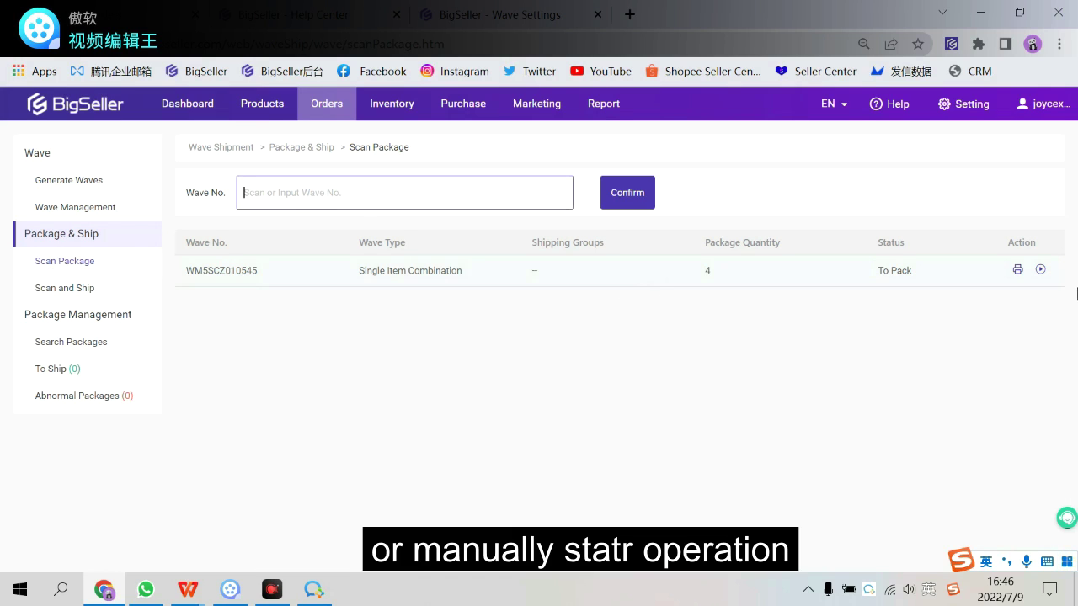
click(1042, 270)
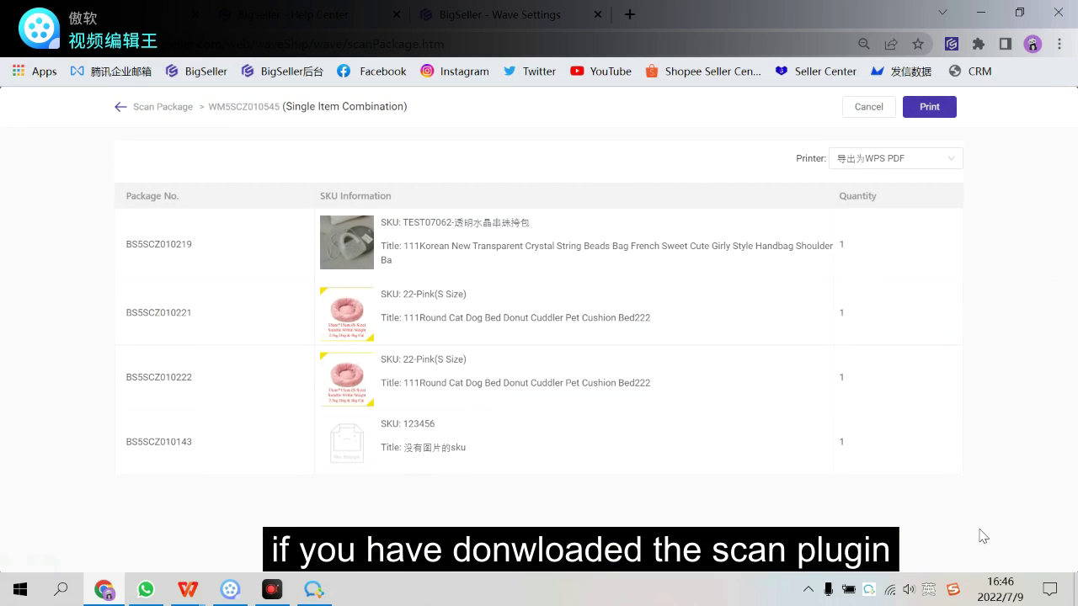
click(950, 159)
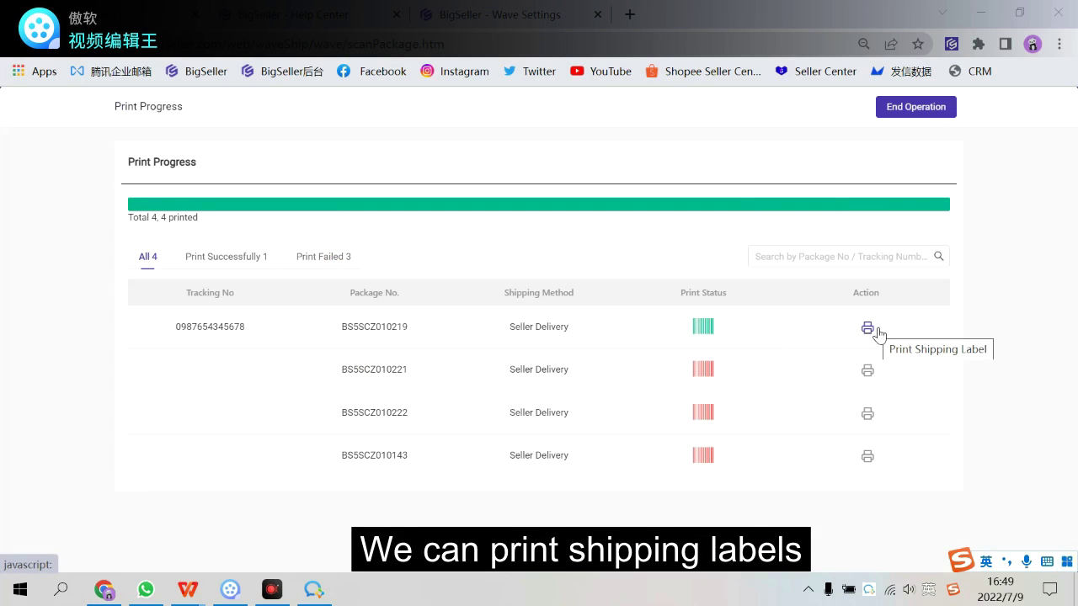
Mark the second, third and last package labels as printed, then end the wave's packing operation.
click(710, 380)
click(703, 412)
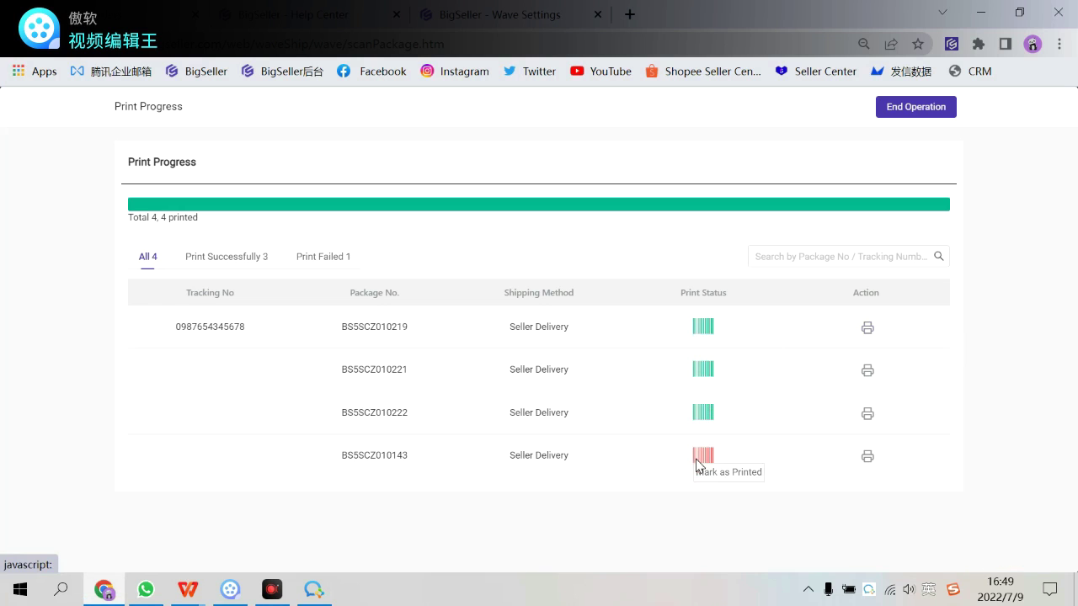
click(707, 455)
click(921, 115)
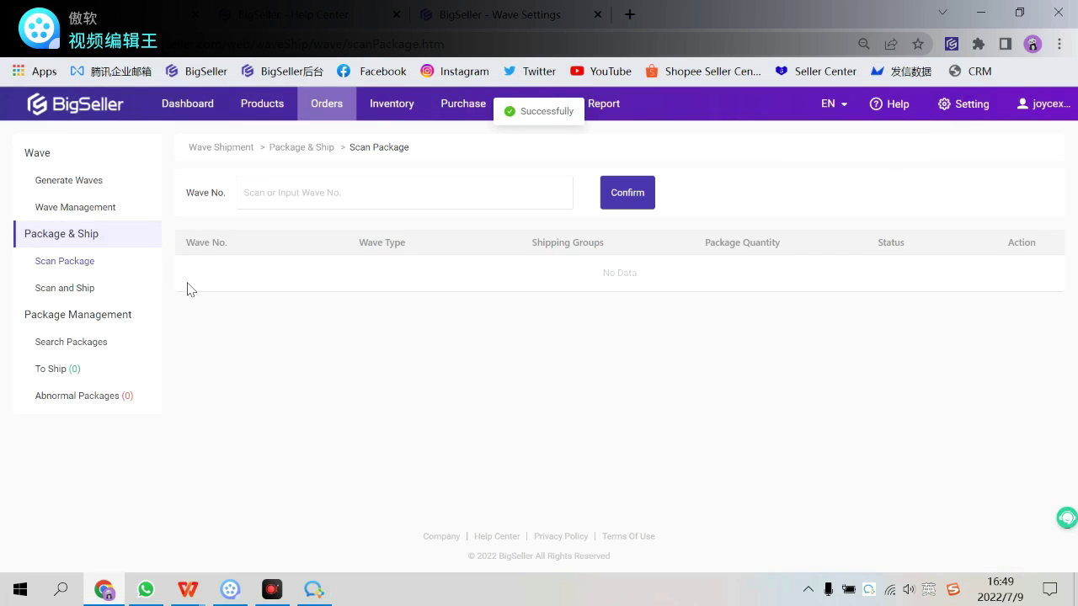
Go to Package & Ship > Scan and Ship, with 0 packages scanned and shipped.
click(81, 289)
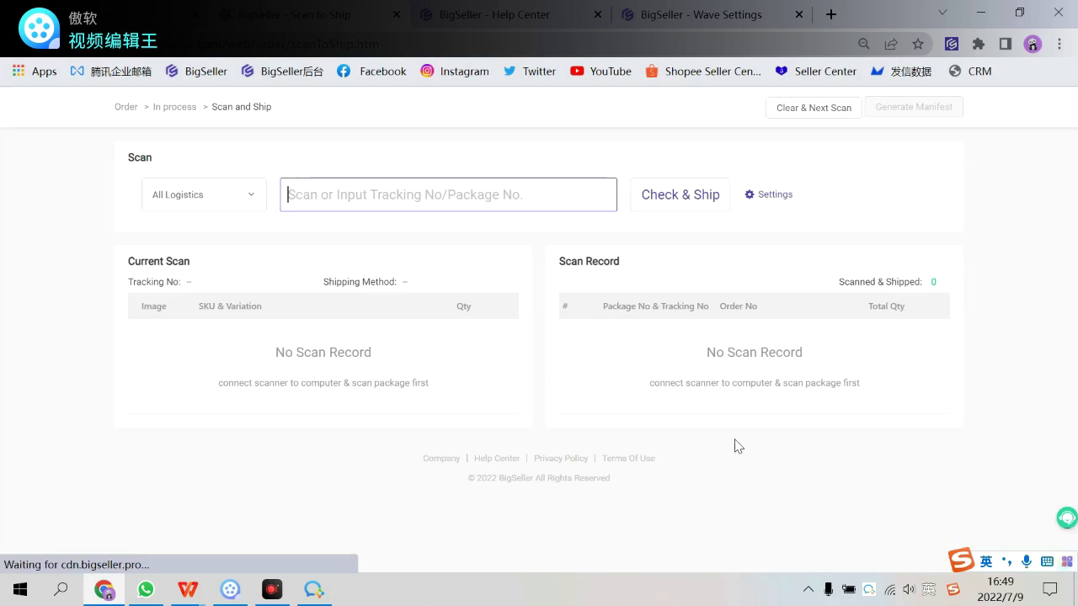
click(999, 520)
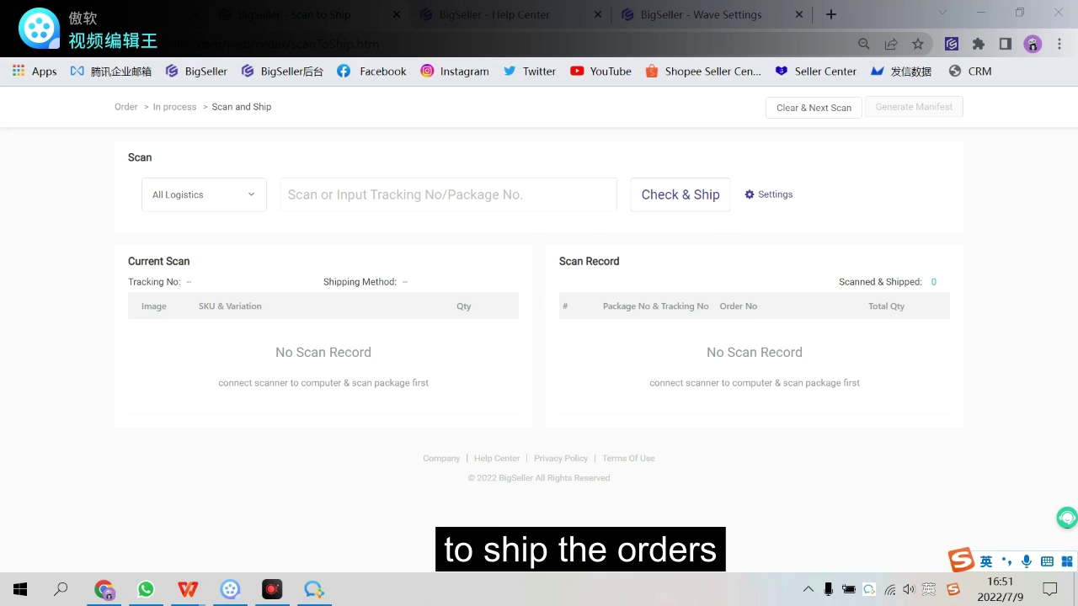
Review the Scan Times options in the scan-and-ship settings and cancel without changes.
click(787, 200)
click(788, 200)
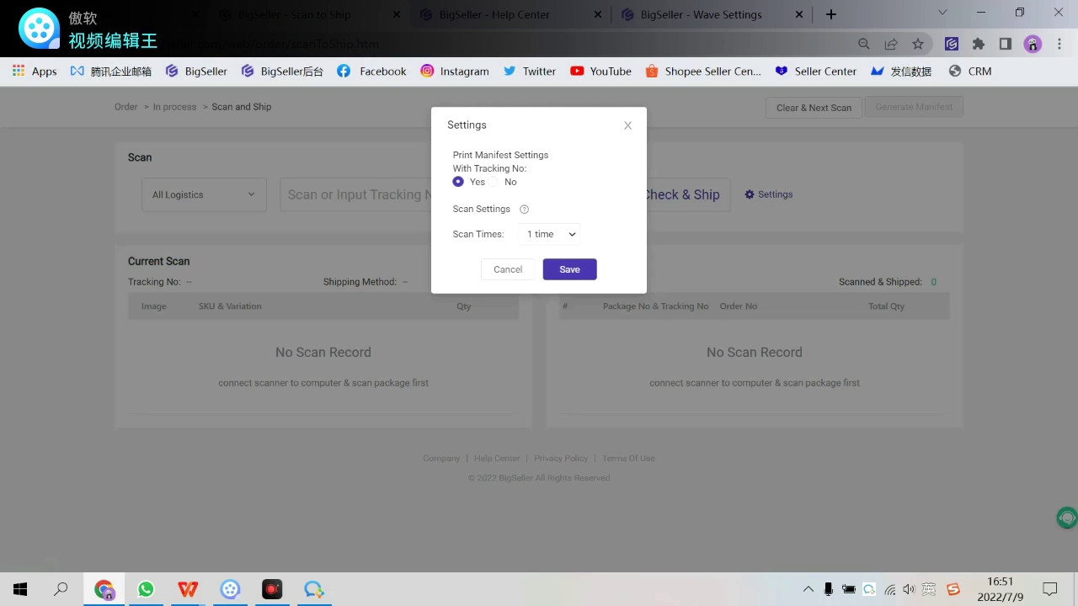
click(548, 235)
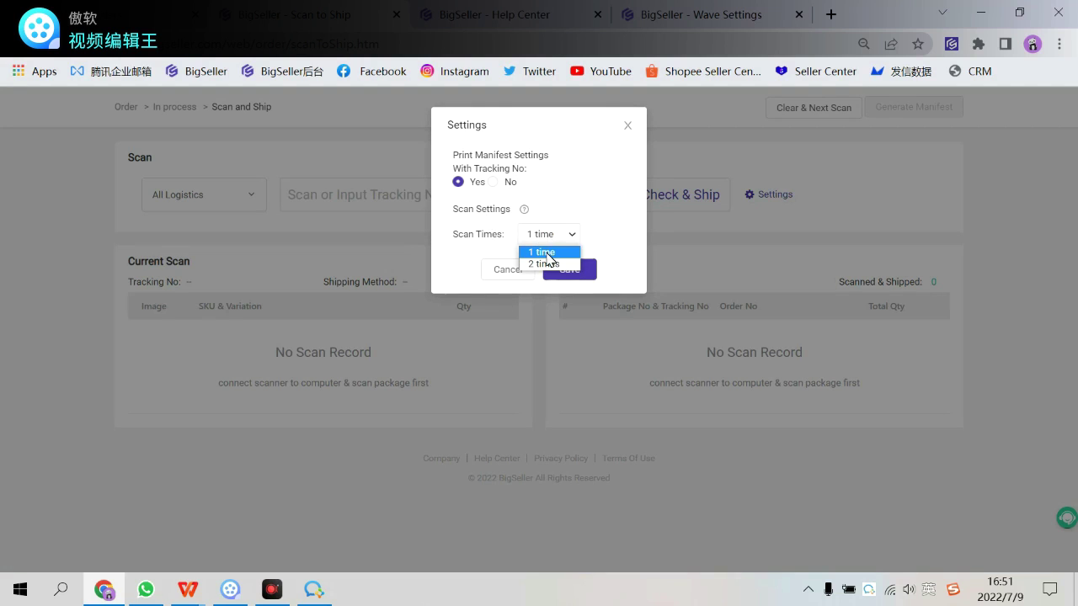
click(512, 272)
click(505, 270)
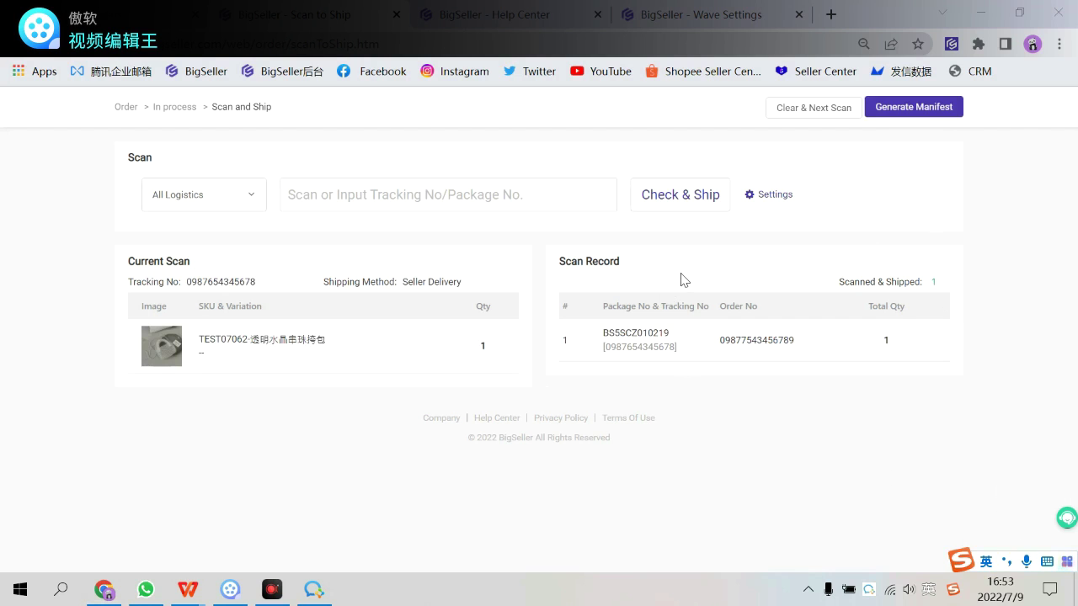
Set the scan-and-ship Scan Times to 2 times per package and save.
click(771, 199)
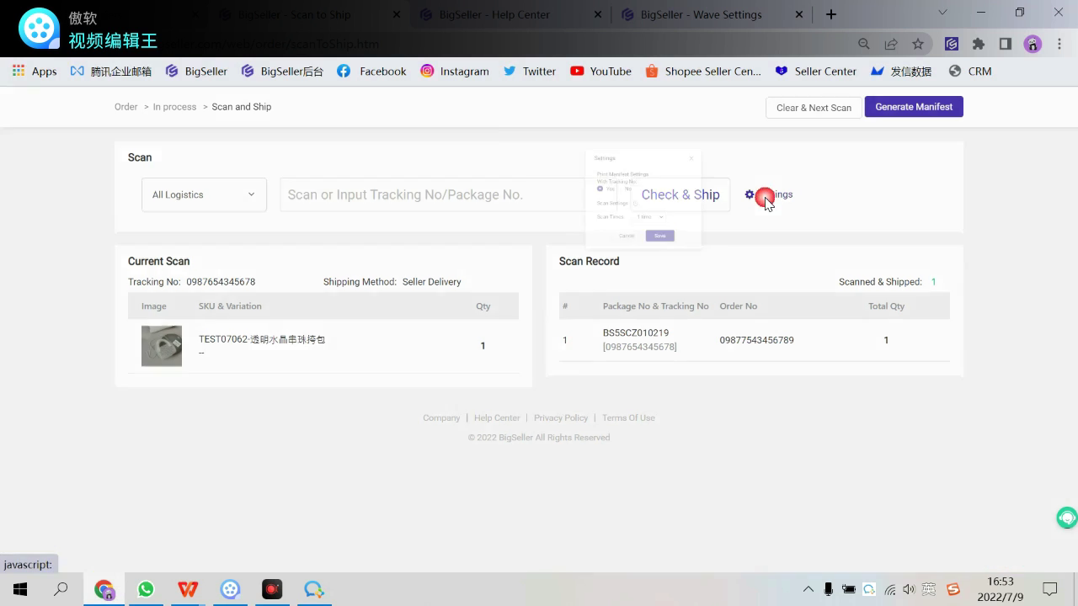
click(570, 235)
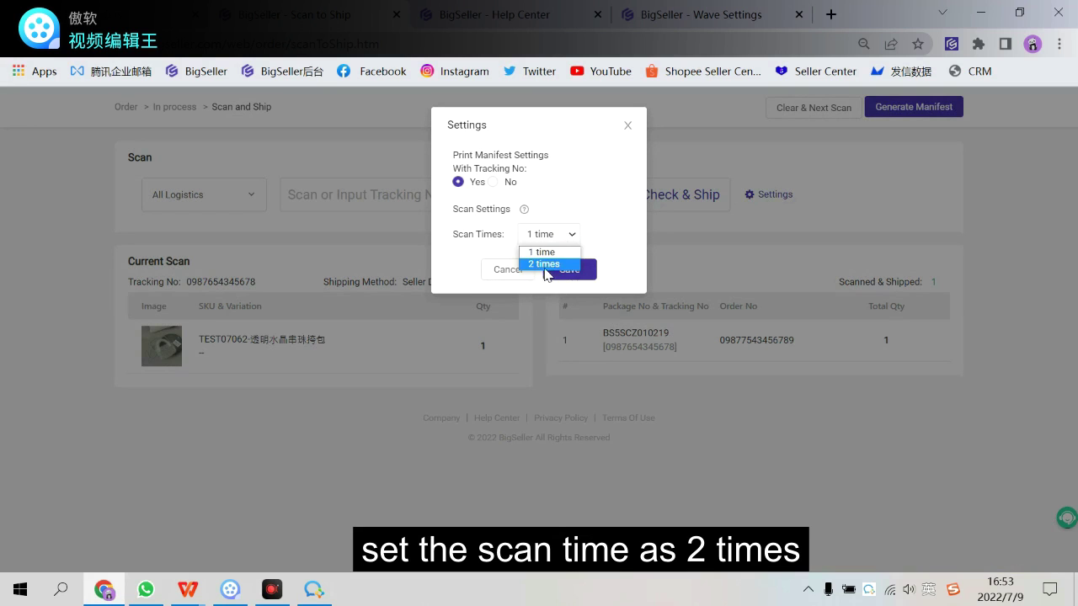
click(553, 266)
click(562, 270)
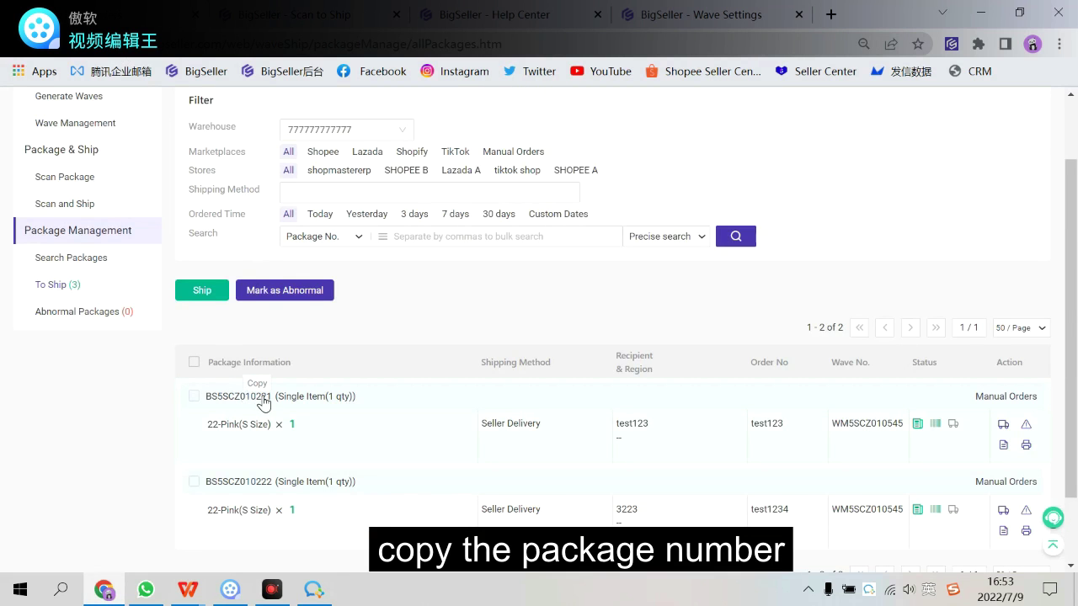
Double-scan the 22-Pink(S Size) package number to ship it, then select both To Ship packages.
click(261, 399)
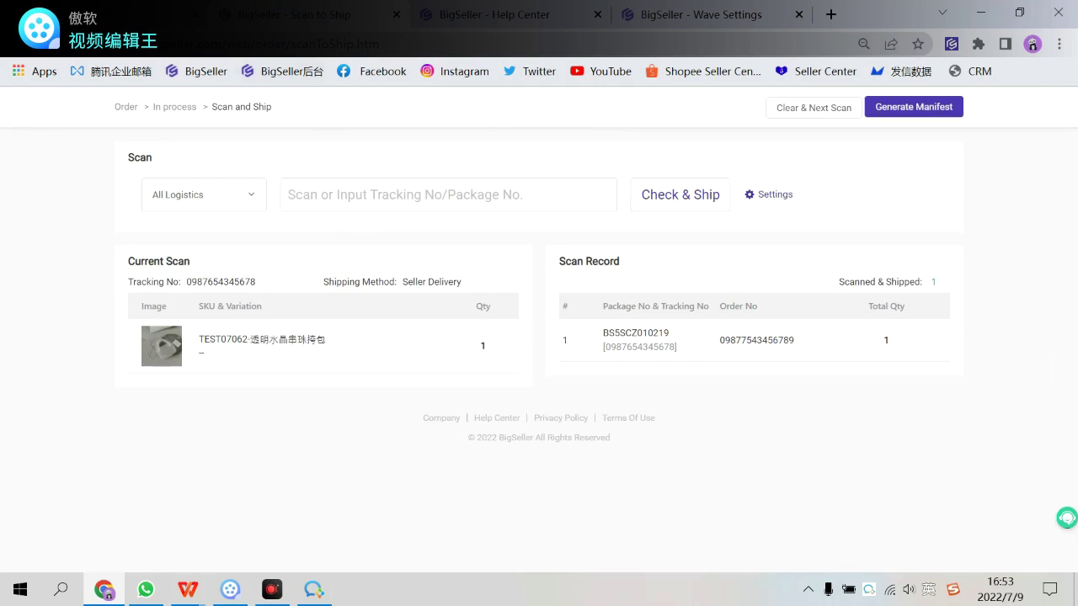
key(ctrl+v)
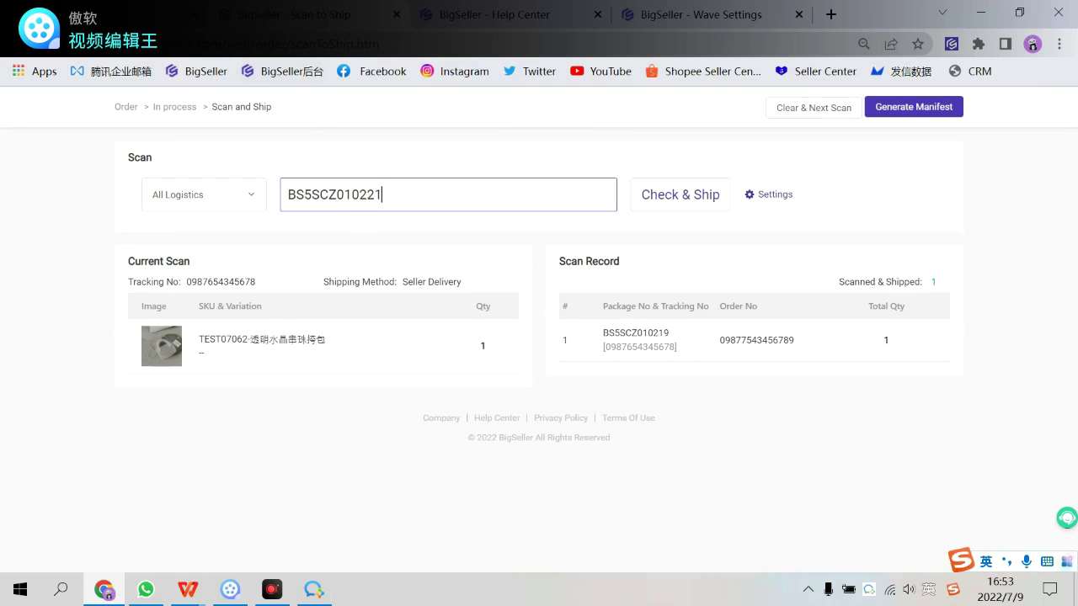
key(Return)
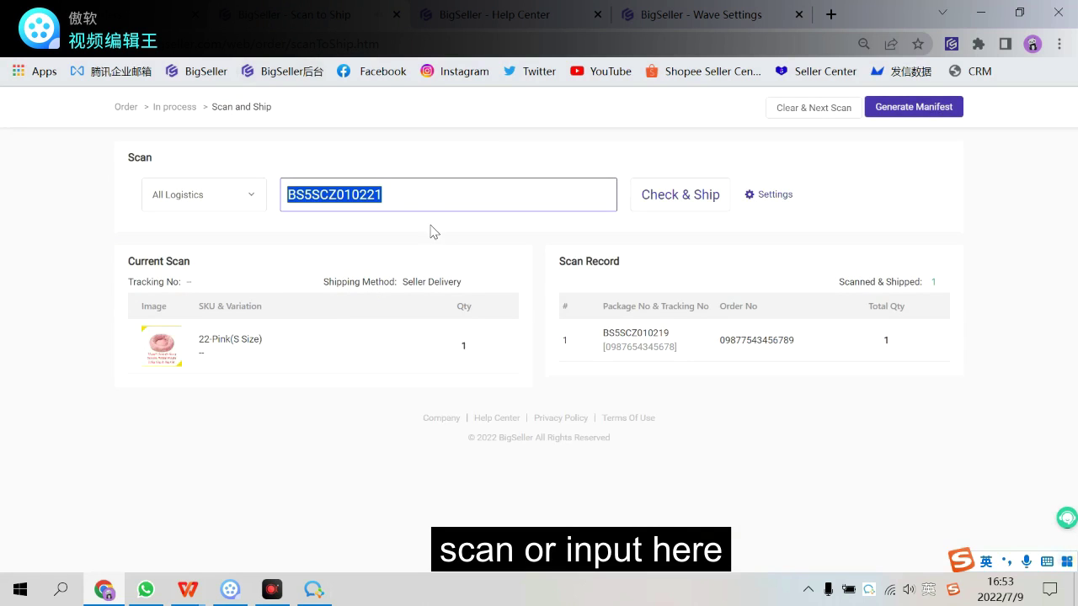
click(772, 195)
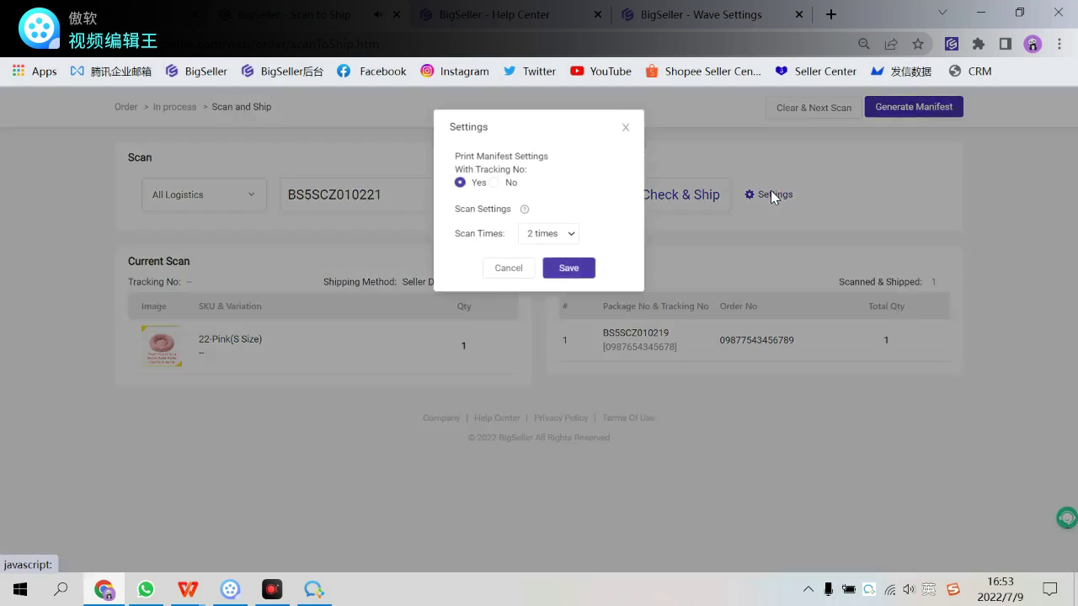
click(509, 270)
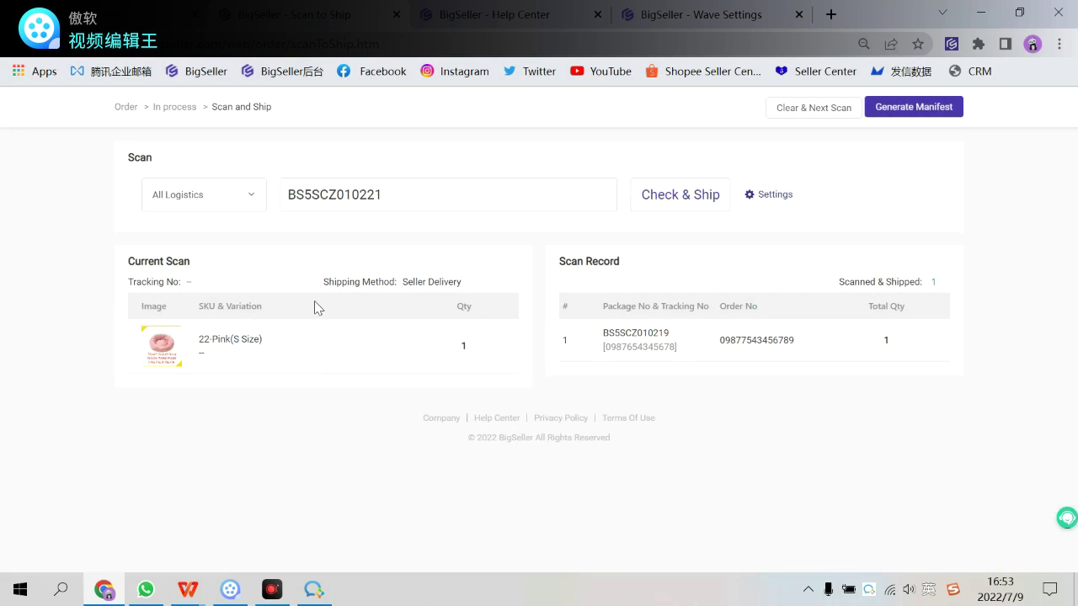
click(652, 201)
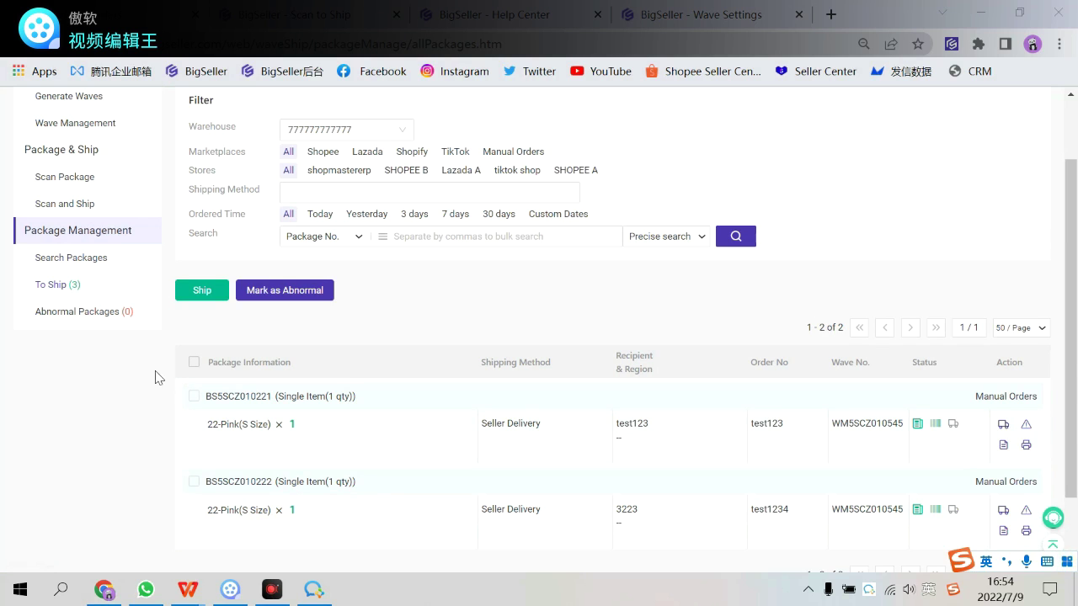
click(194, 363)
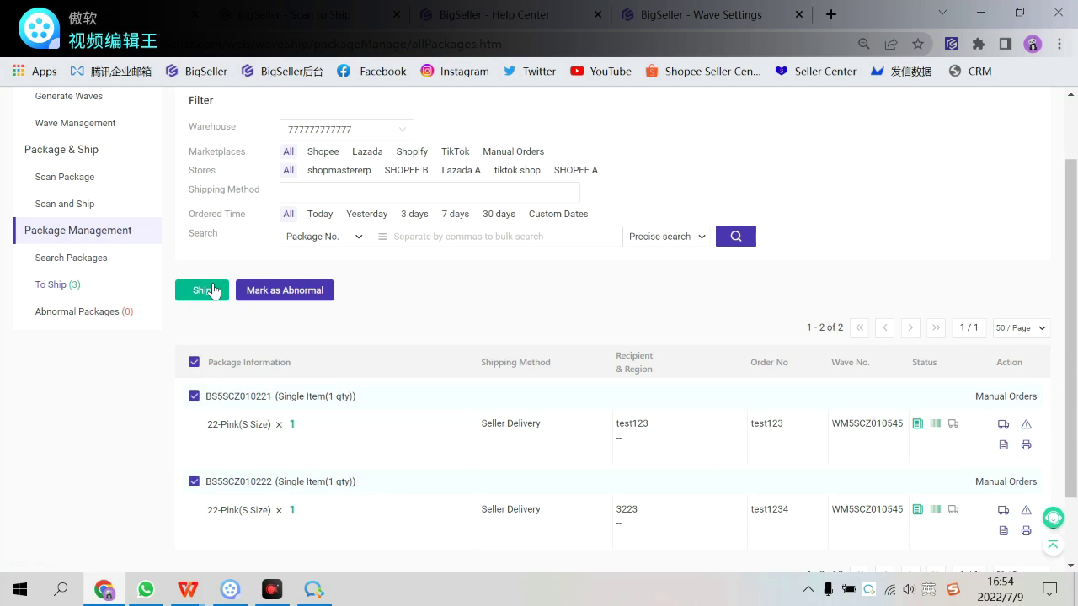